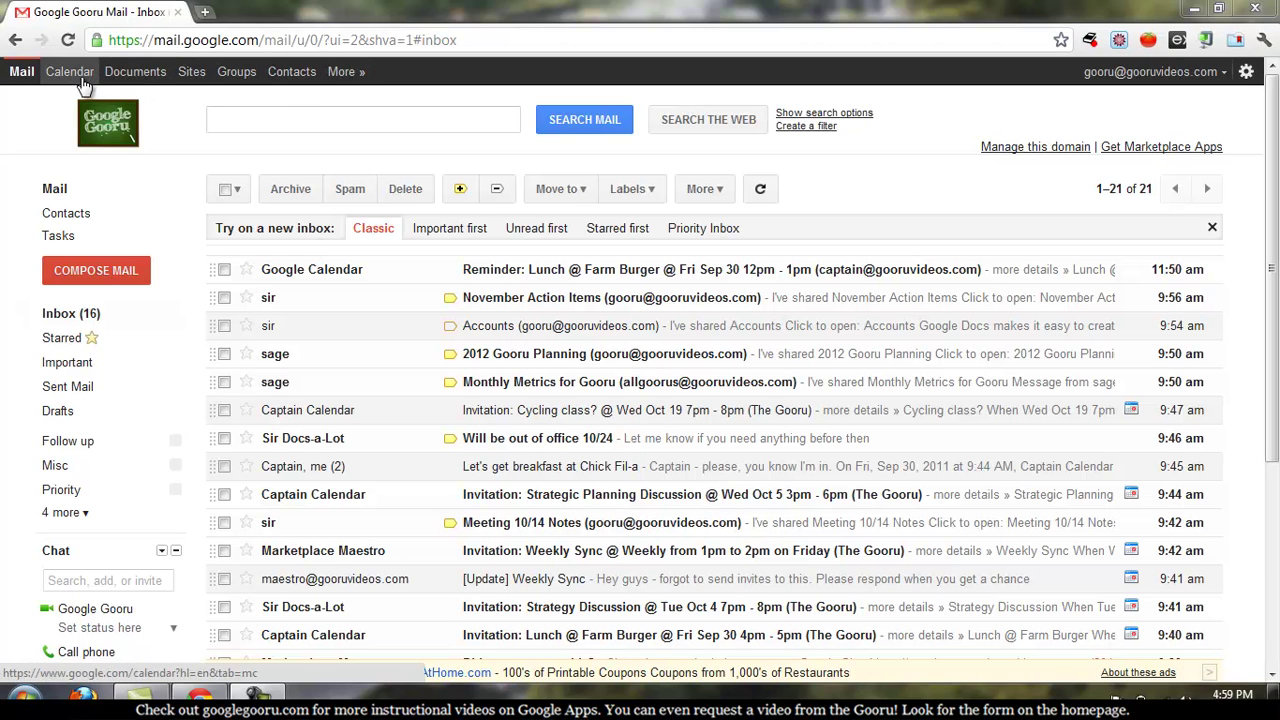
Step: Open the Google Docs document list from the mail inbox and create a new presentation
left_click(156, 82)
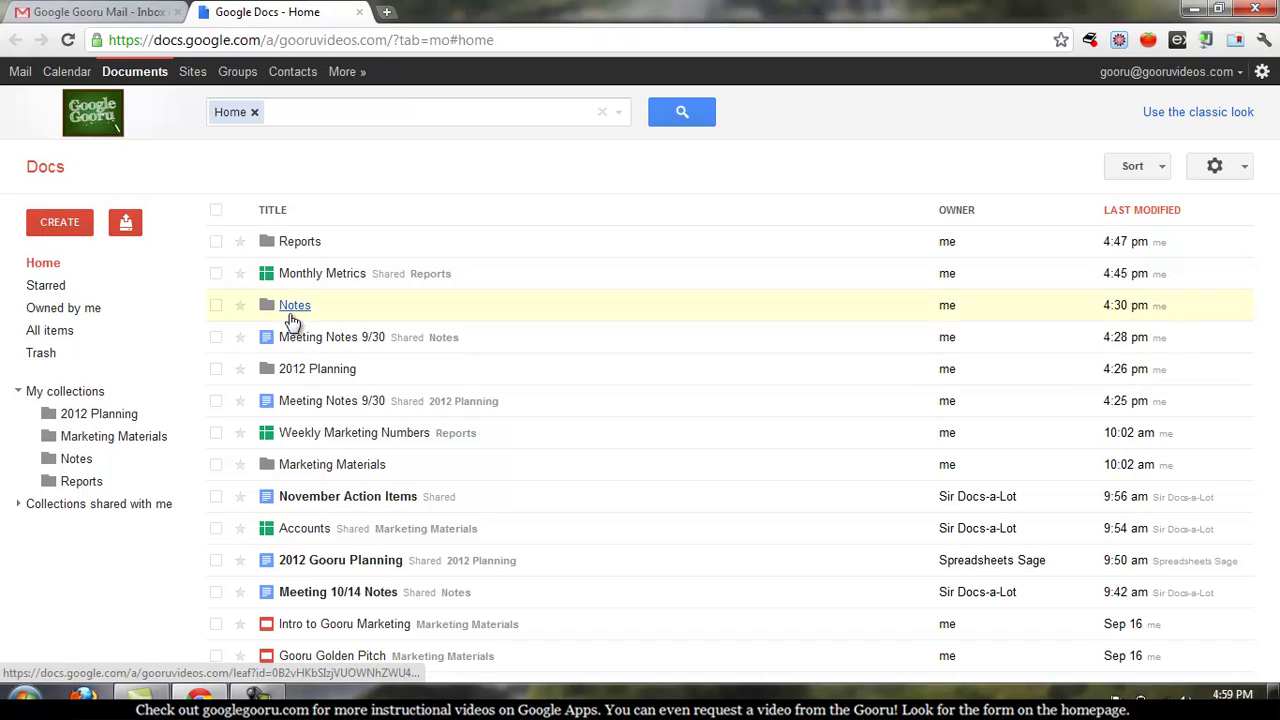
left_click(86, 226)
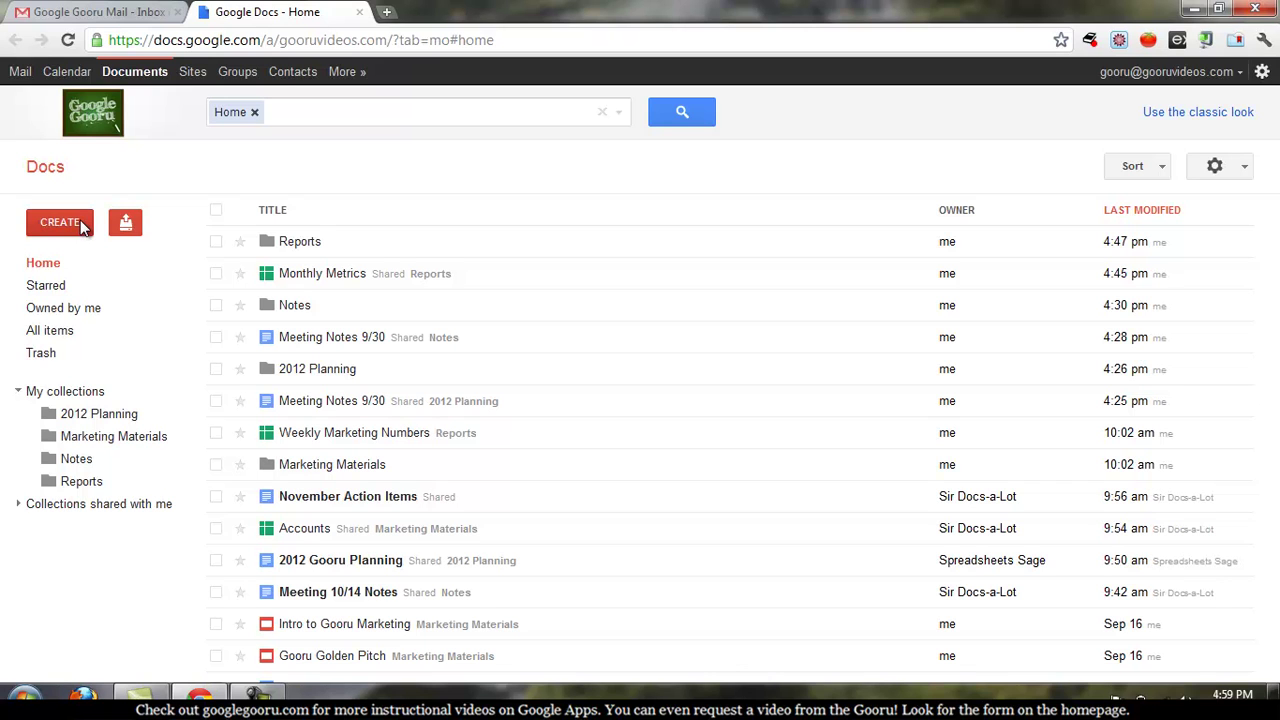
left_click(84, 226)
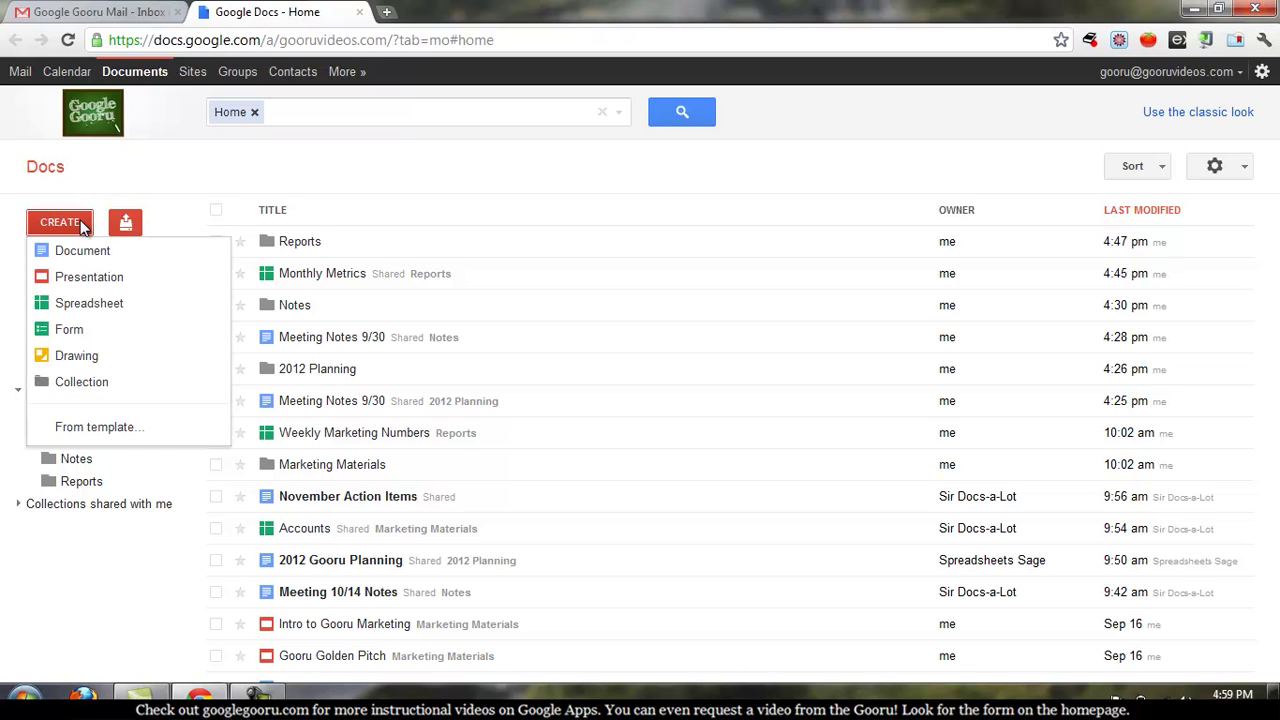
left_click(115, 287)
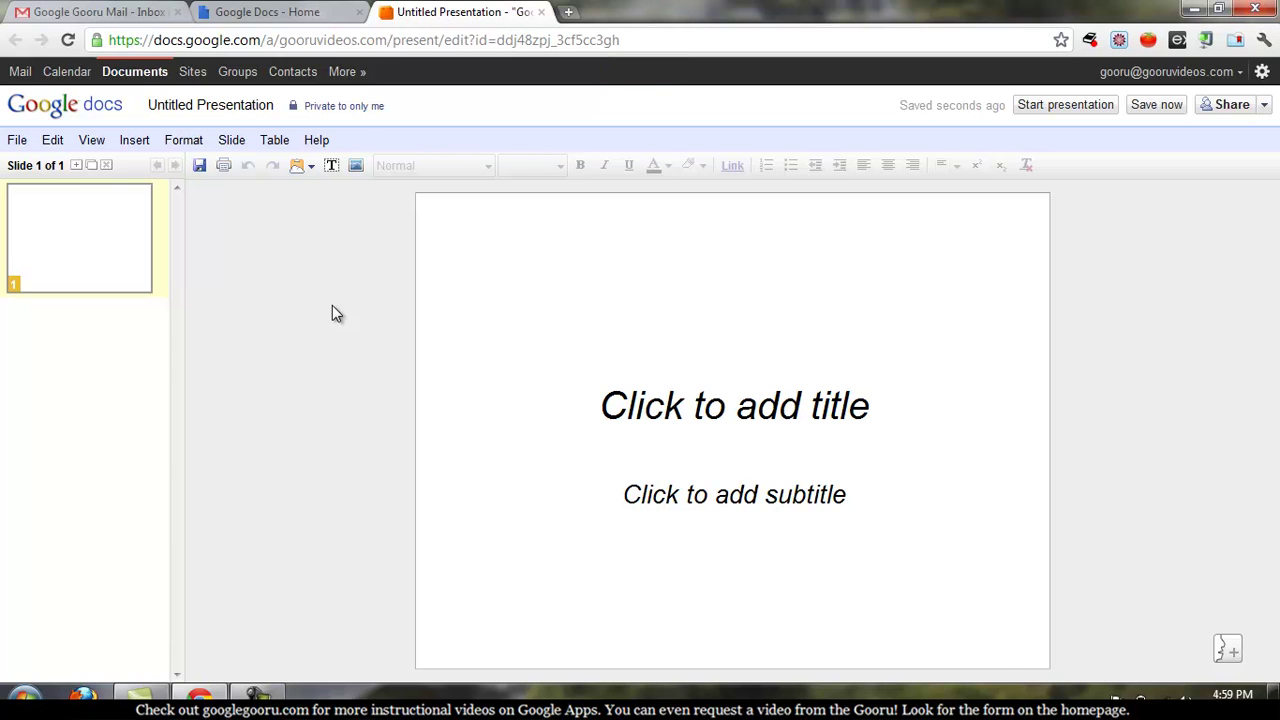
Step: Rename the untitled presentation as "Intro to Google Gooru"
left_click(257, 108)
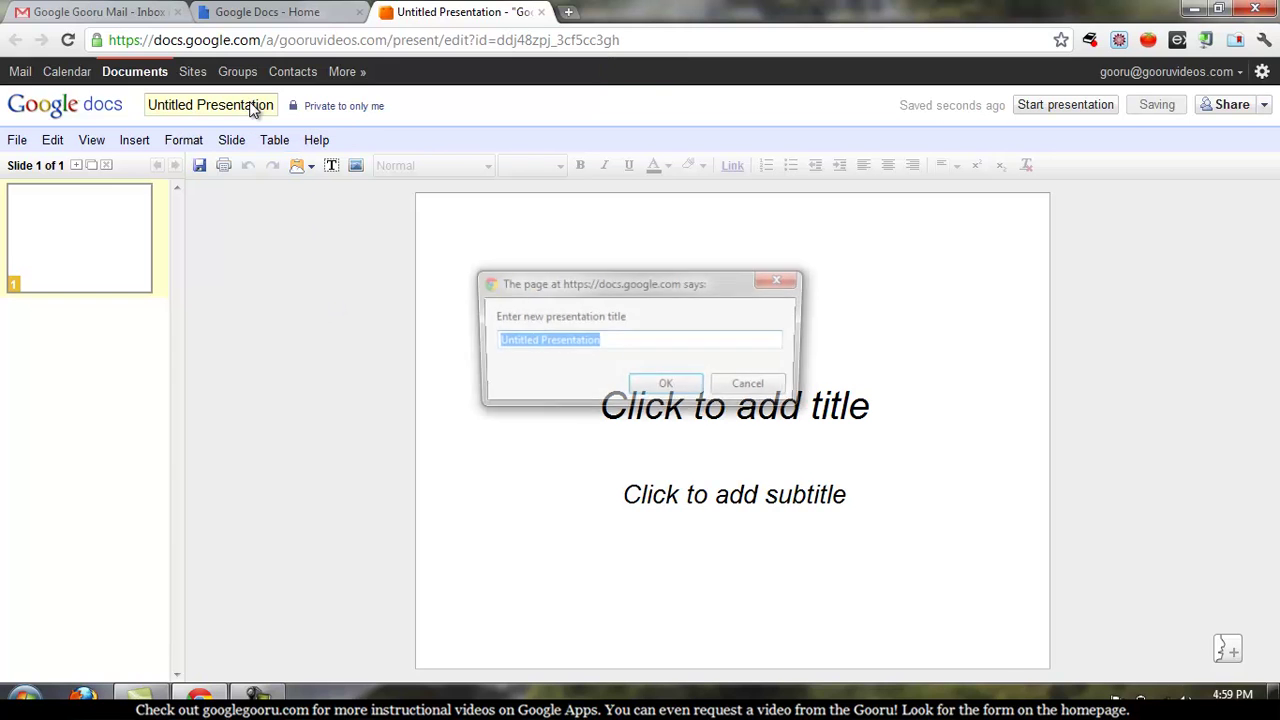
type("Intro to Google Gooru")
left_click(666, 396)
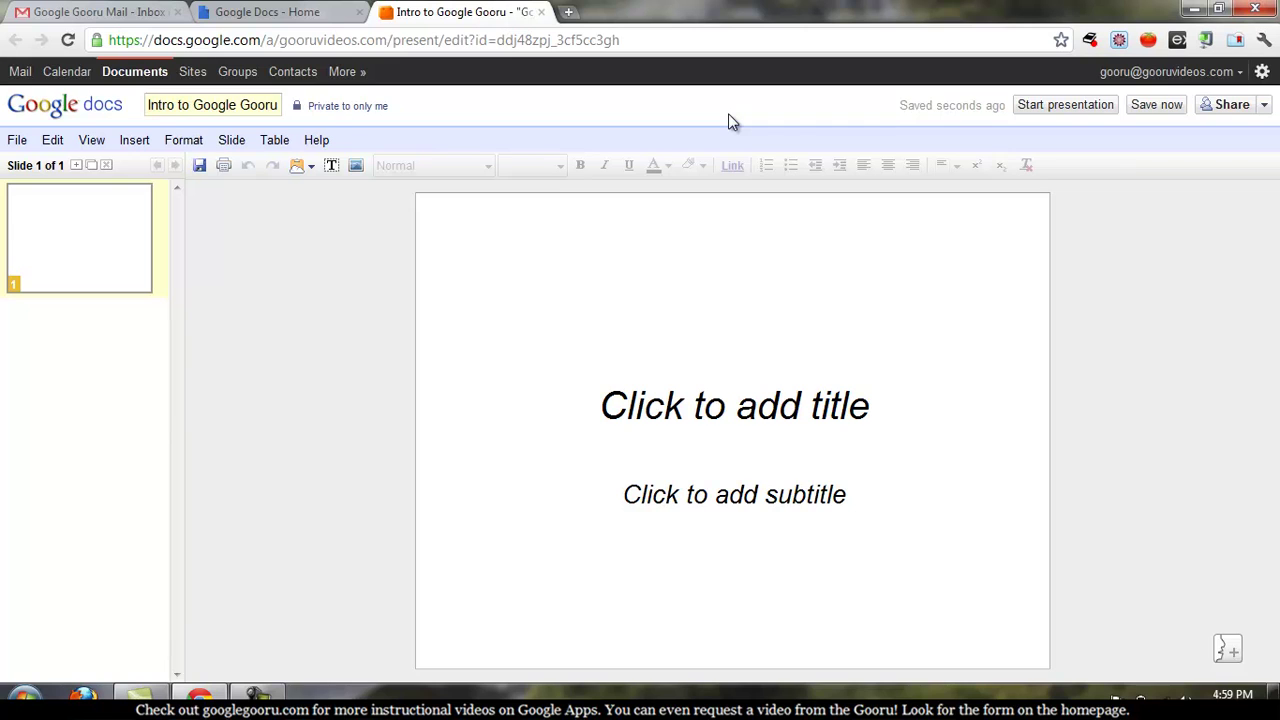
Step: Change the presentation's sharing visibility to Google Gooru, without edit access for everyone in the organization, and save it
left_click(1230, 106)
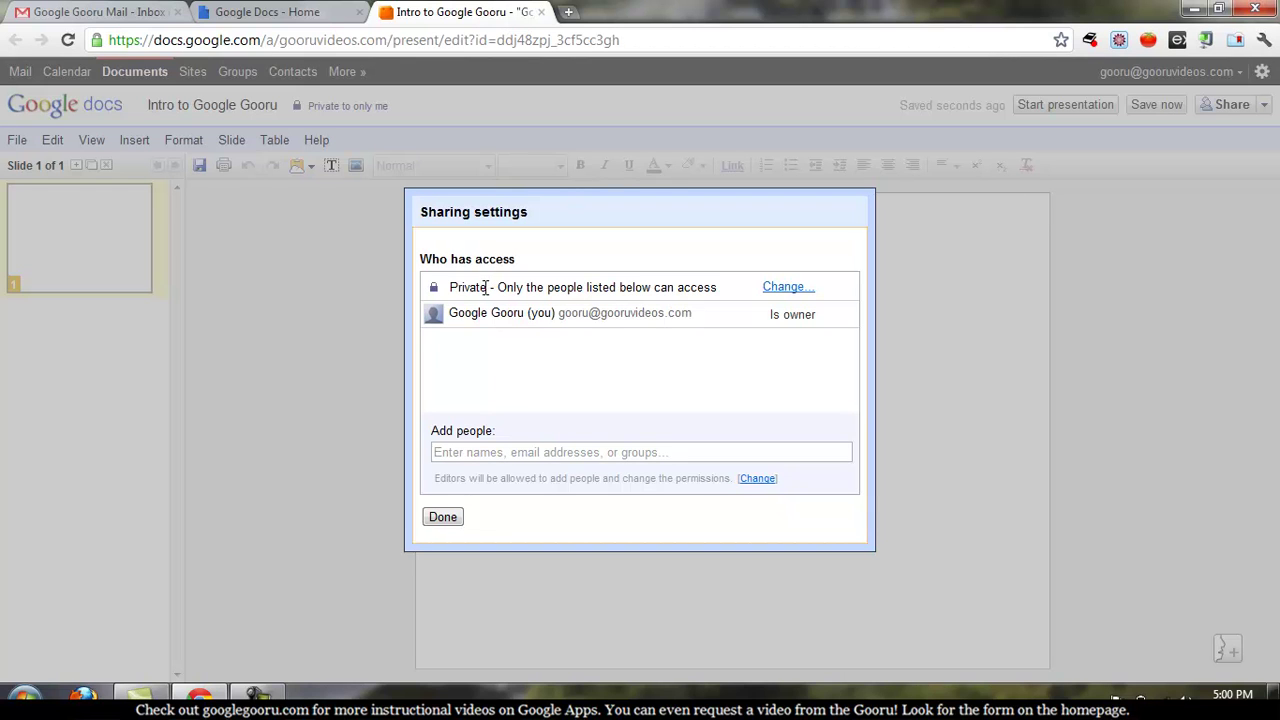
left_click(772, 290)
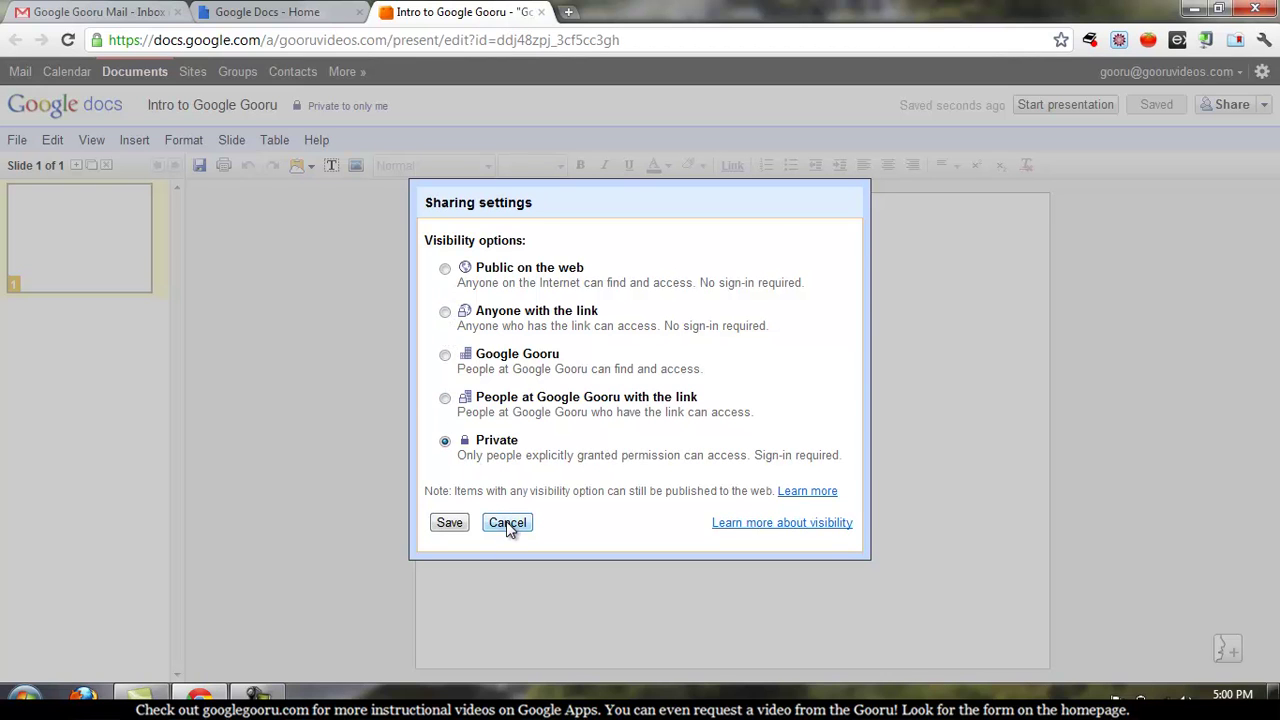
left_click(445, 356)
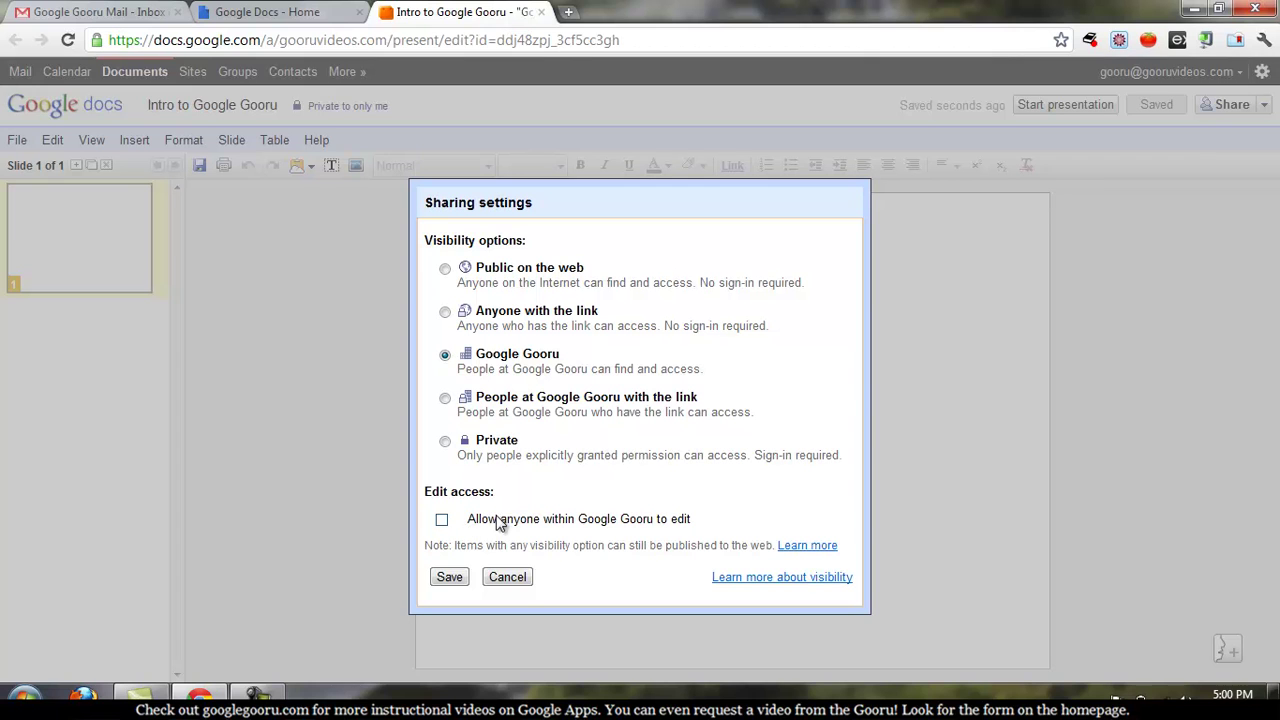
left_click(449, 577)
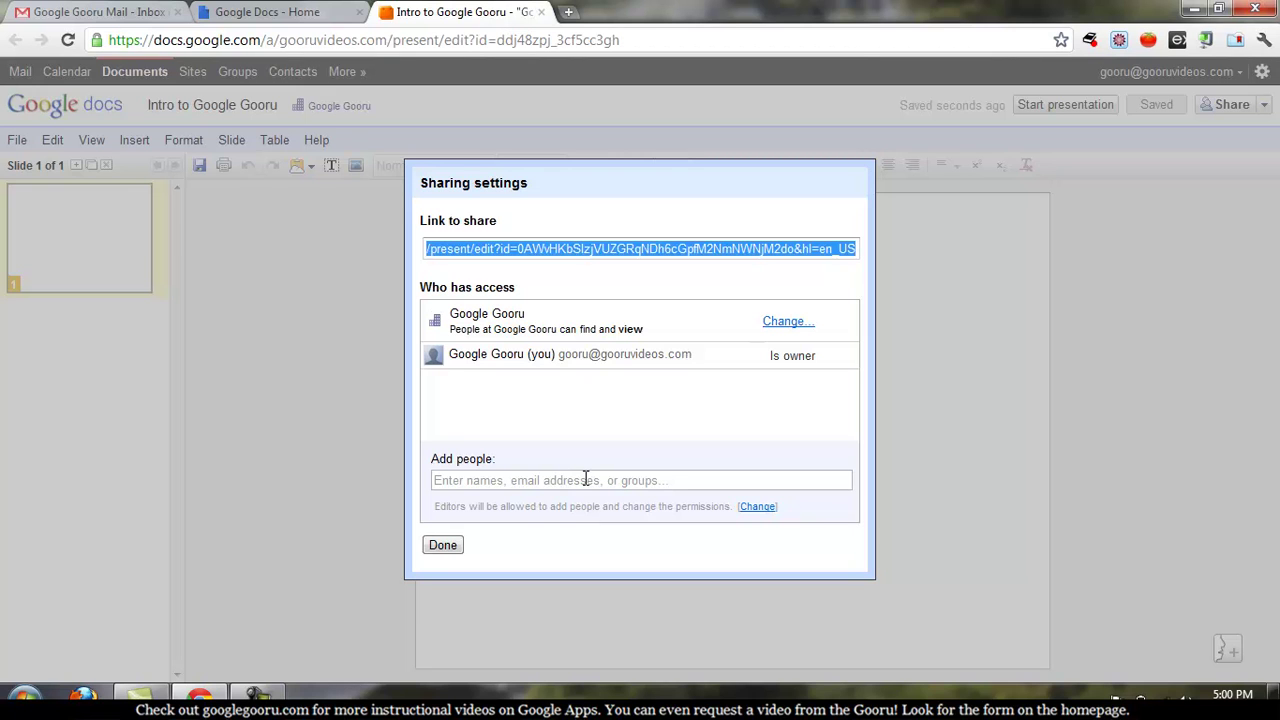
Step: Enter two coworkers from the suggested contacts as people to add to the presentation with edit rights
left_click(586, 478)
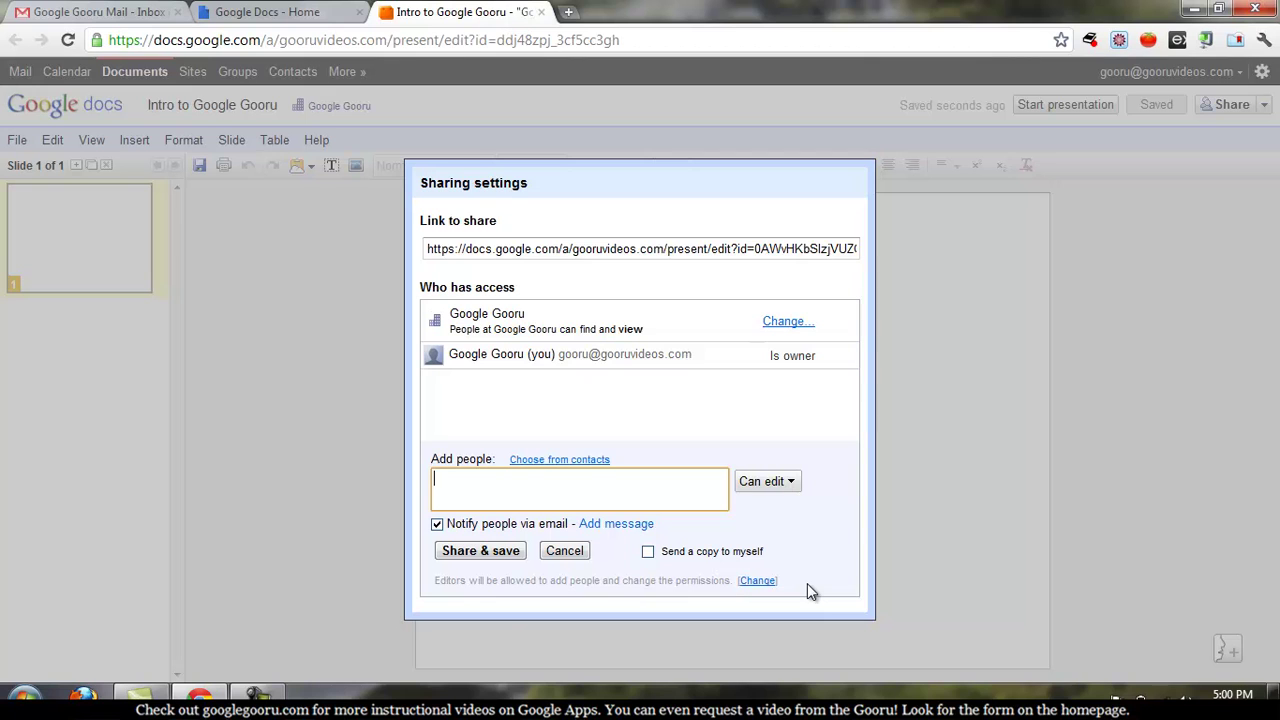
type("Mark")
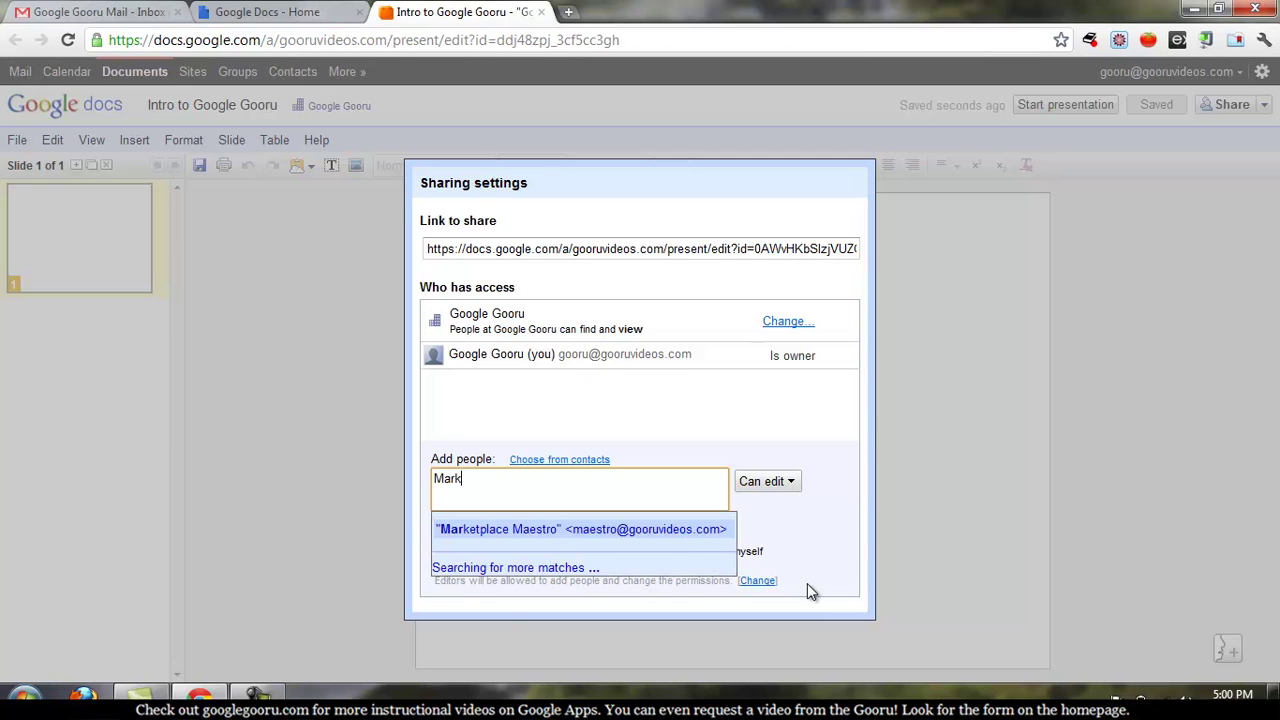
key("Return")
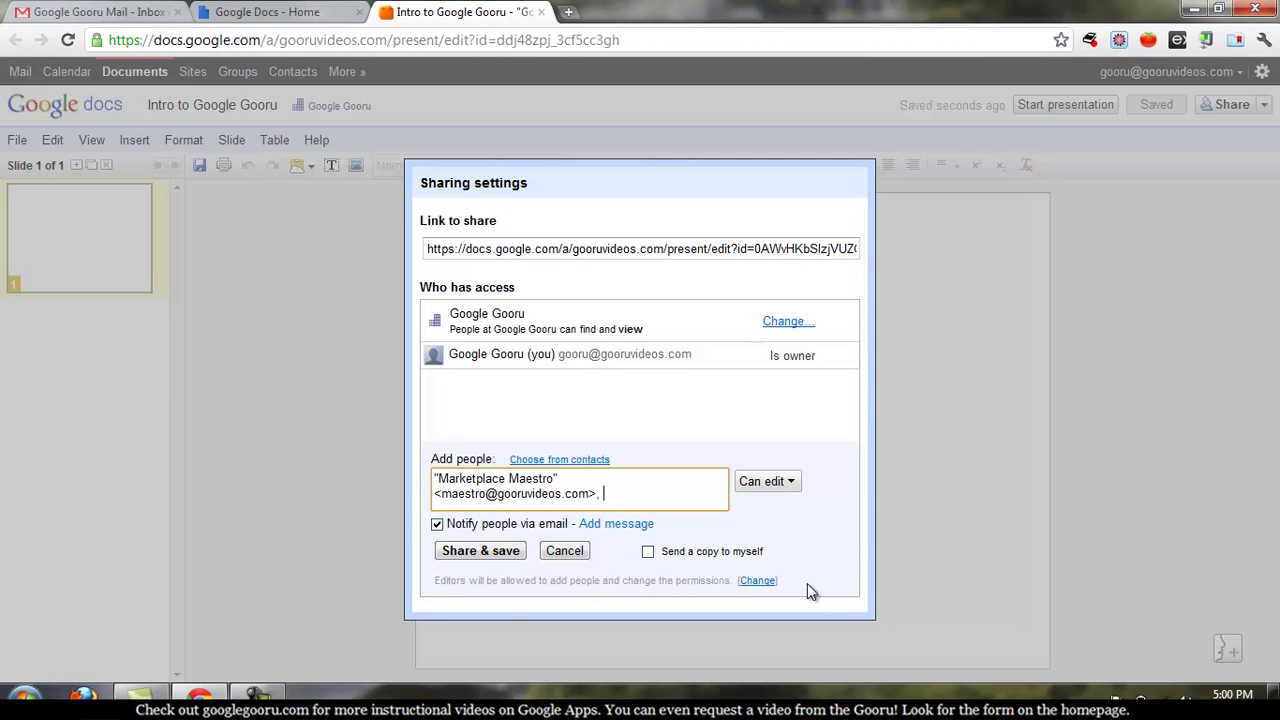
type("Sir")
key("Return")
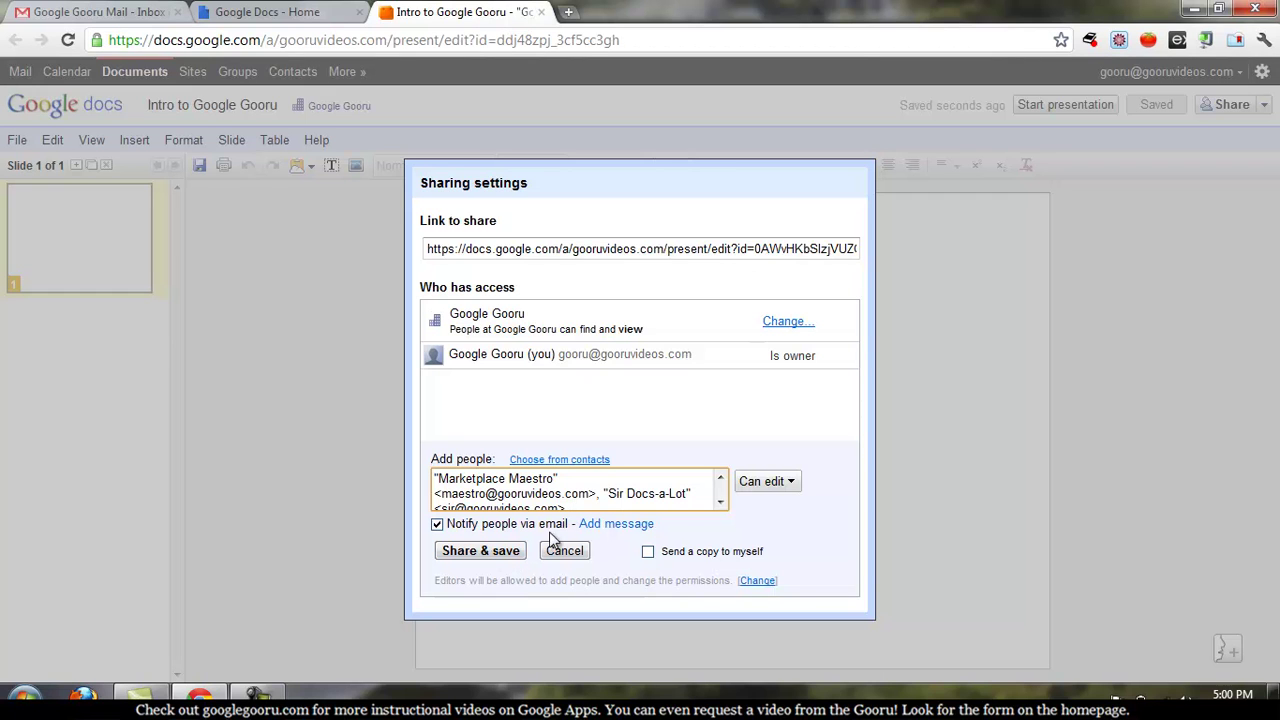
Step: Share the presentation with the email message 'Here's the "Intro to Google Gooru" presentation that we discussed. - Gooru' and finish the sharing settings
left_click(614, 524)
left_click(605, 541)
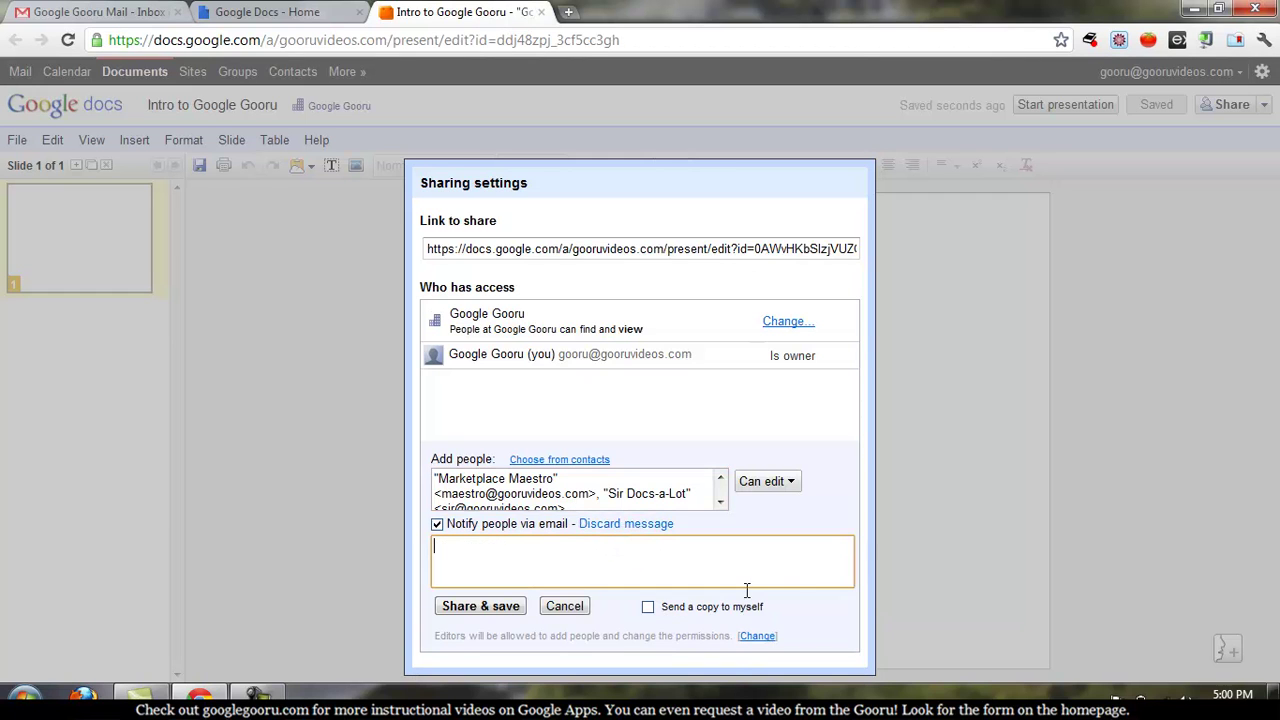
type("Here's the \"Intro to G")
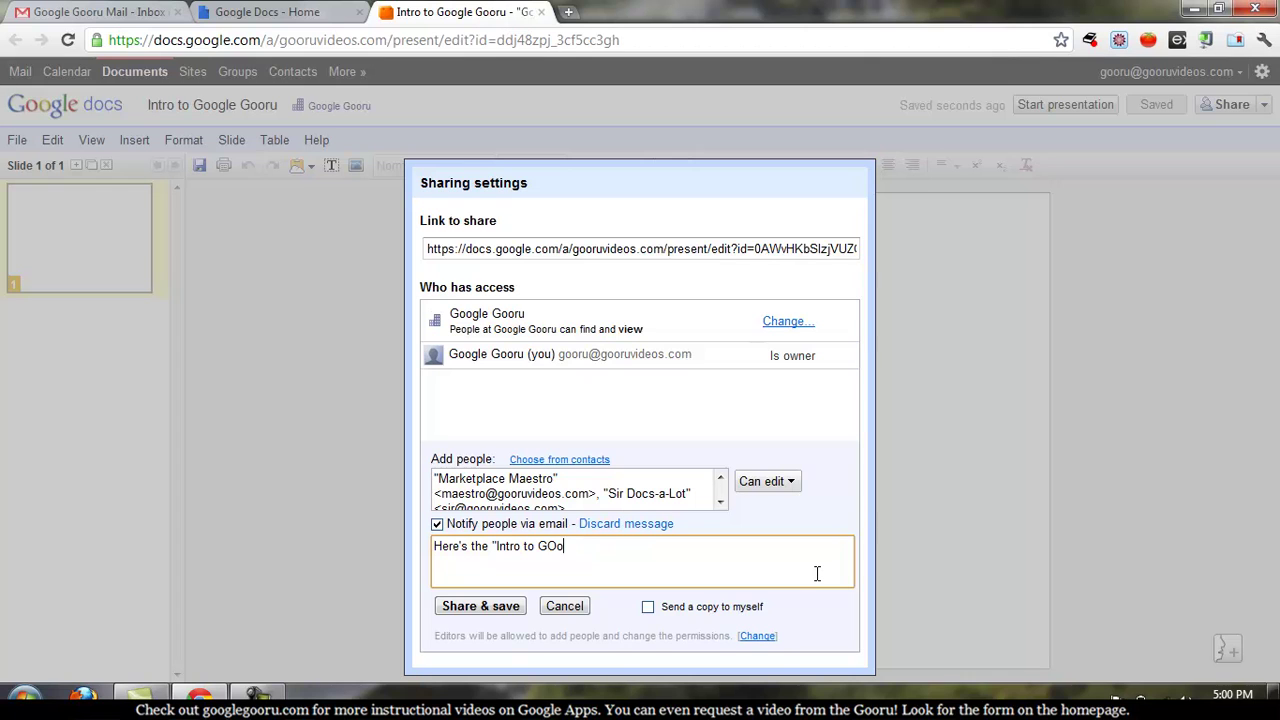
type("oogle GOog")
key("BackSpace")
key("BackSpace")
key("BackSpace")
type("ooru Presen")
key("BackSpace")
key("BackSpace")
key("BackSpace")
key("BackSpace")
key("BackSpace")
key("BackSpace")
type("\" presentation that we disc")
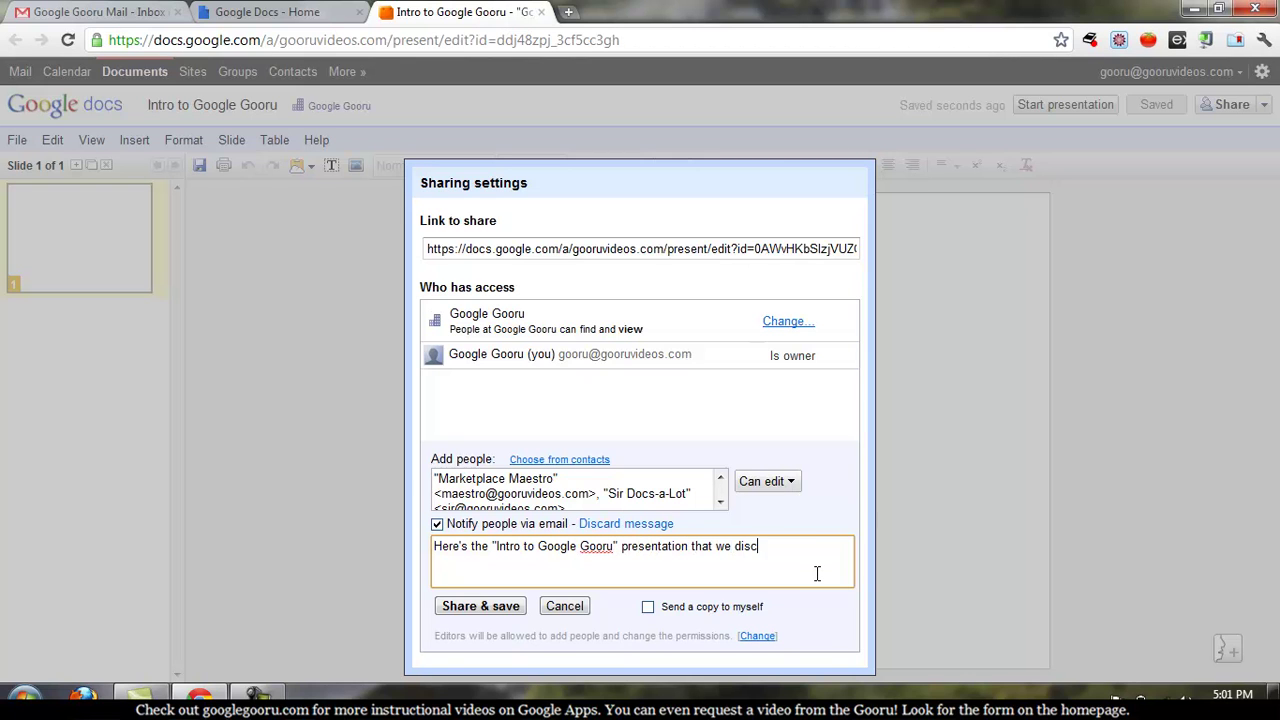
type("ussed. - Gooru")
left_click(486, 608)
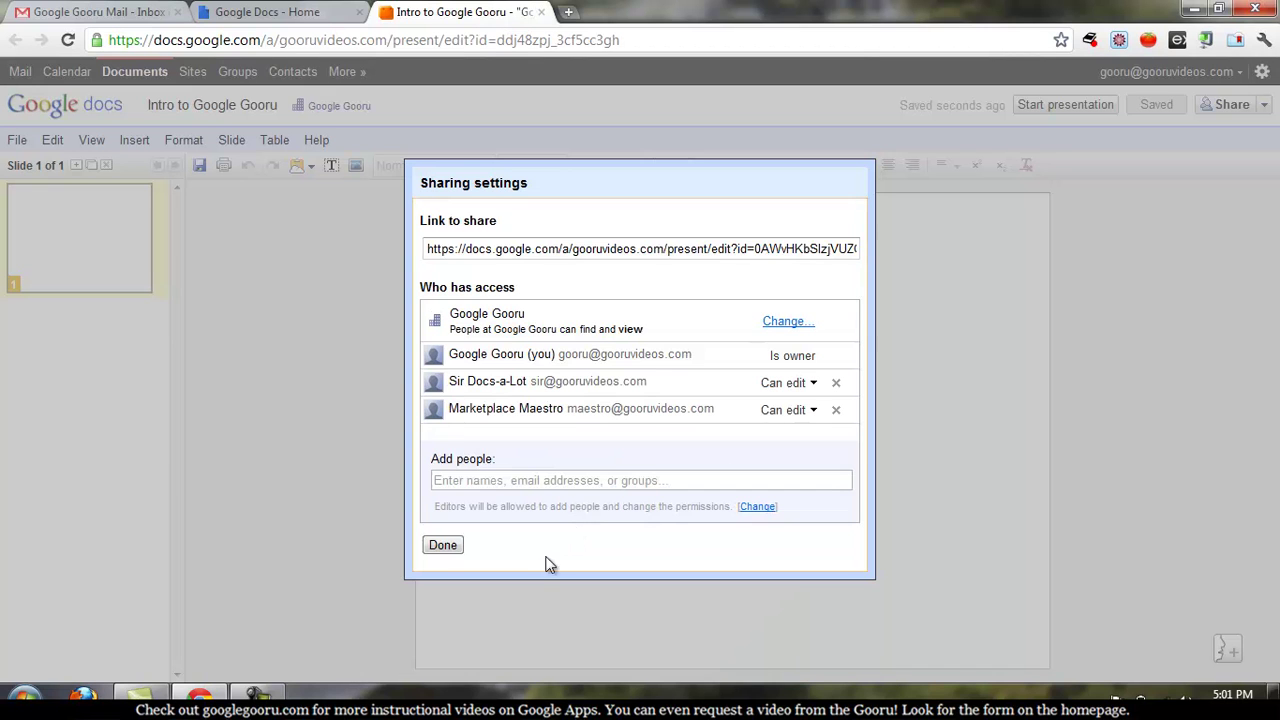
left_click(440, 545)
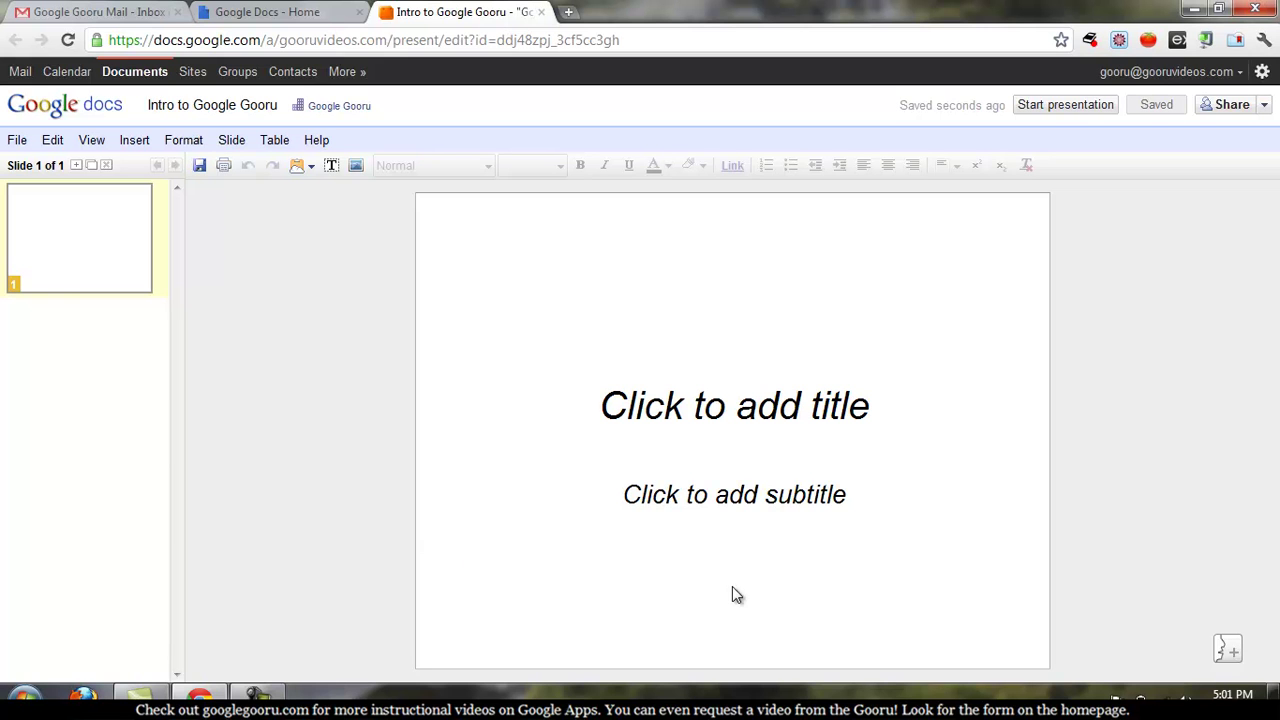
Step: Close the presentation and organize "Intro to Google Gooru" into the Marketing Materials and Notes collections from the document list
left_click(541, 12)
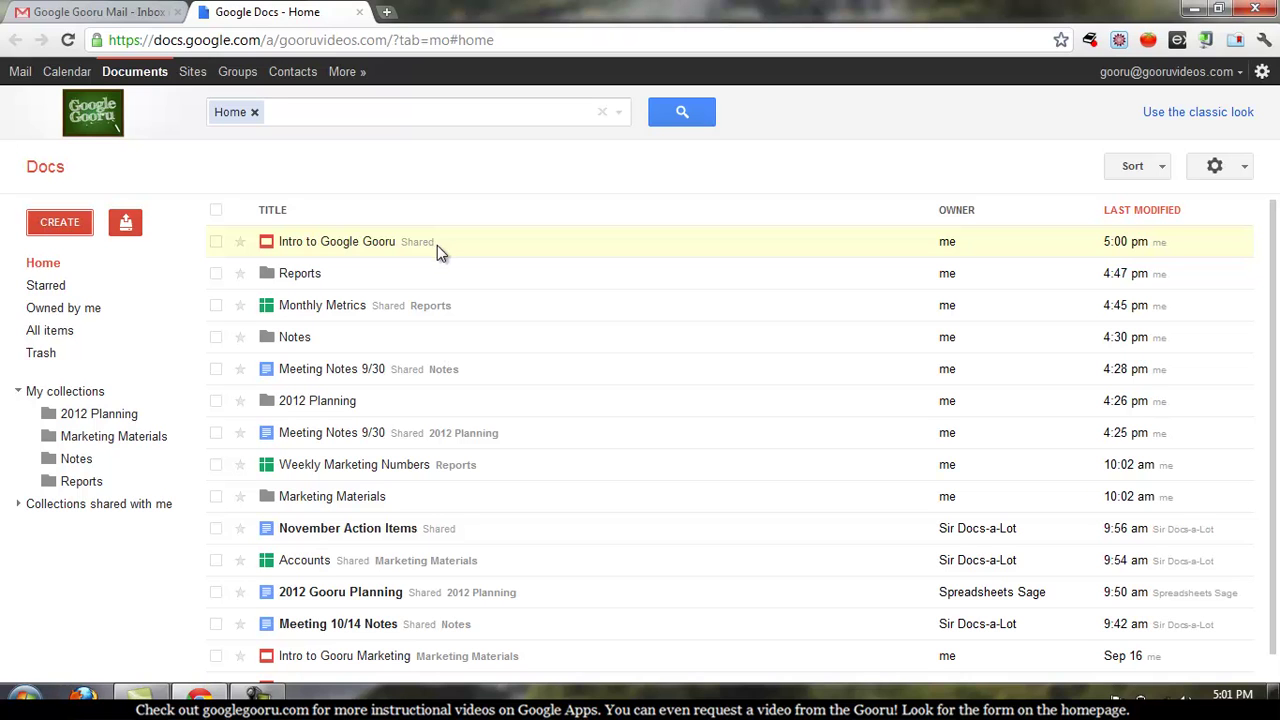
left_click(217, 246)
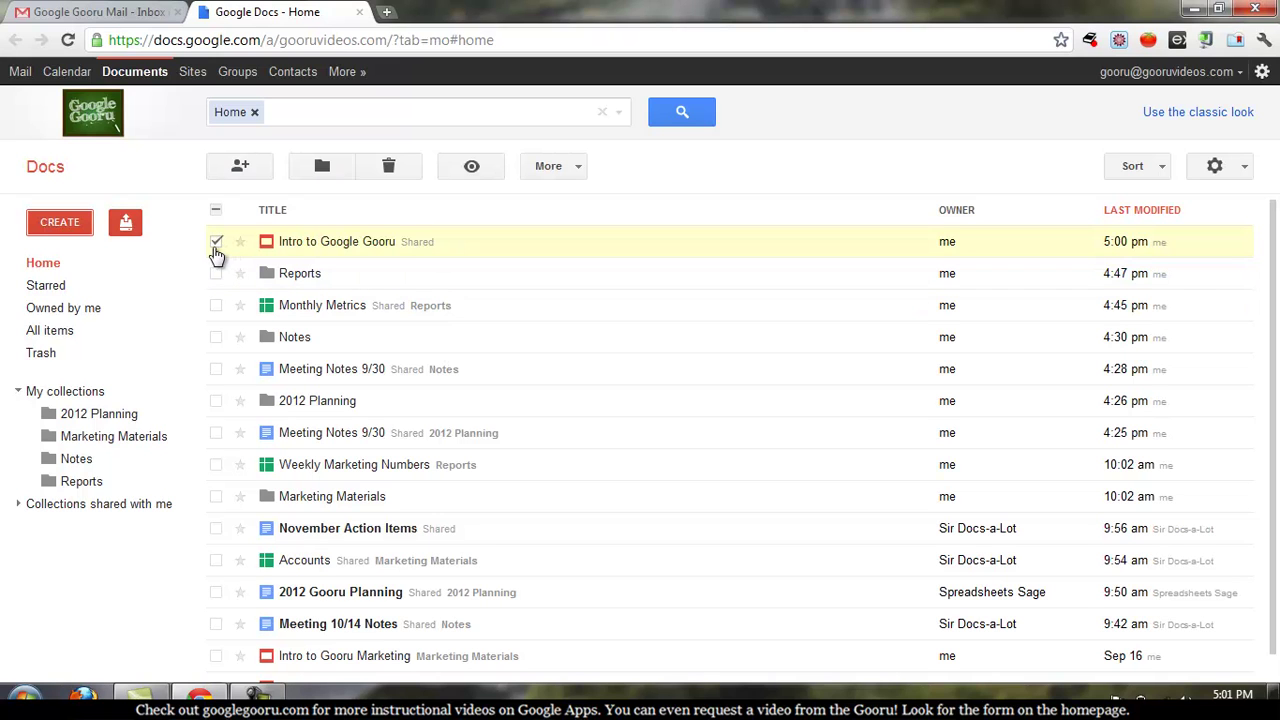
left_click(578, 170)
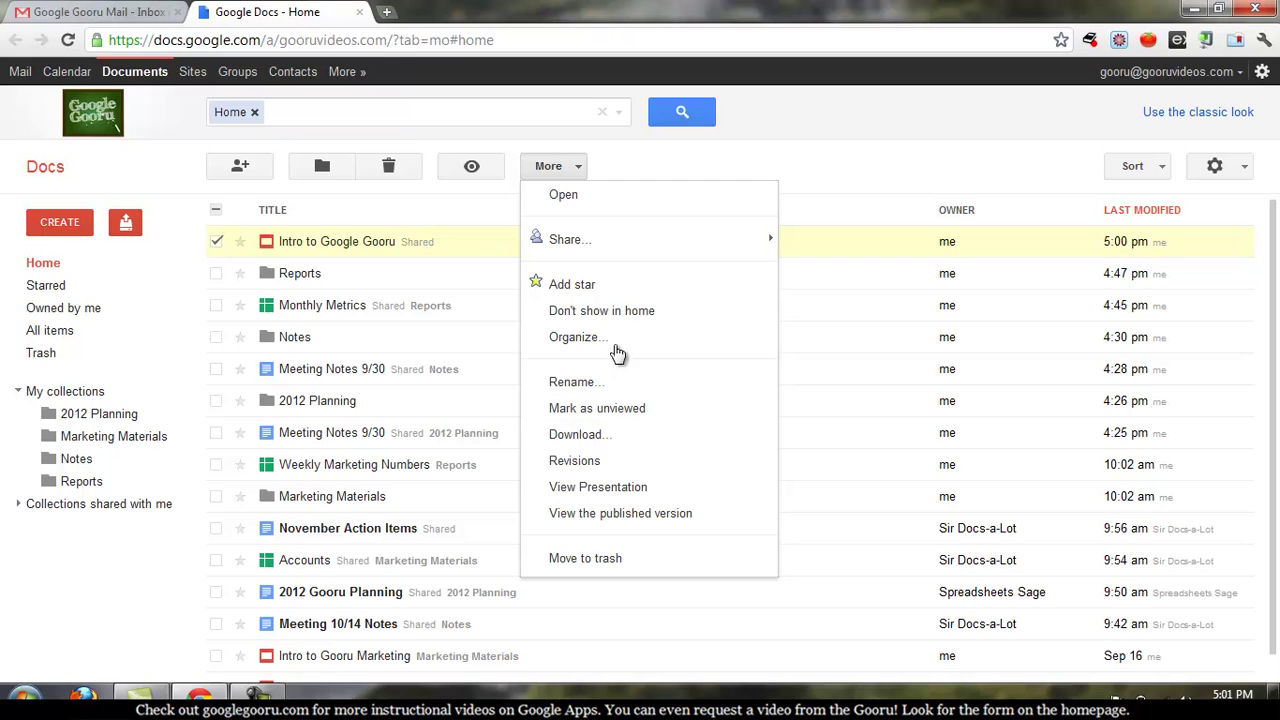
left_click(618, 342)
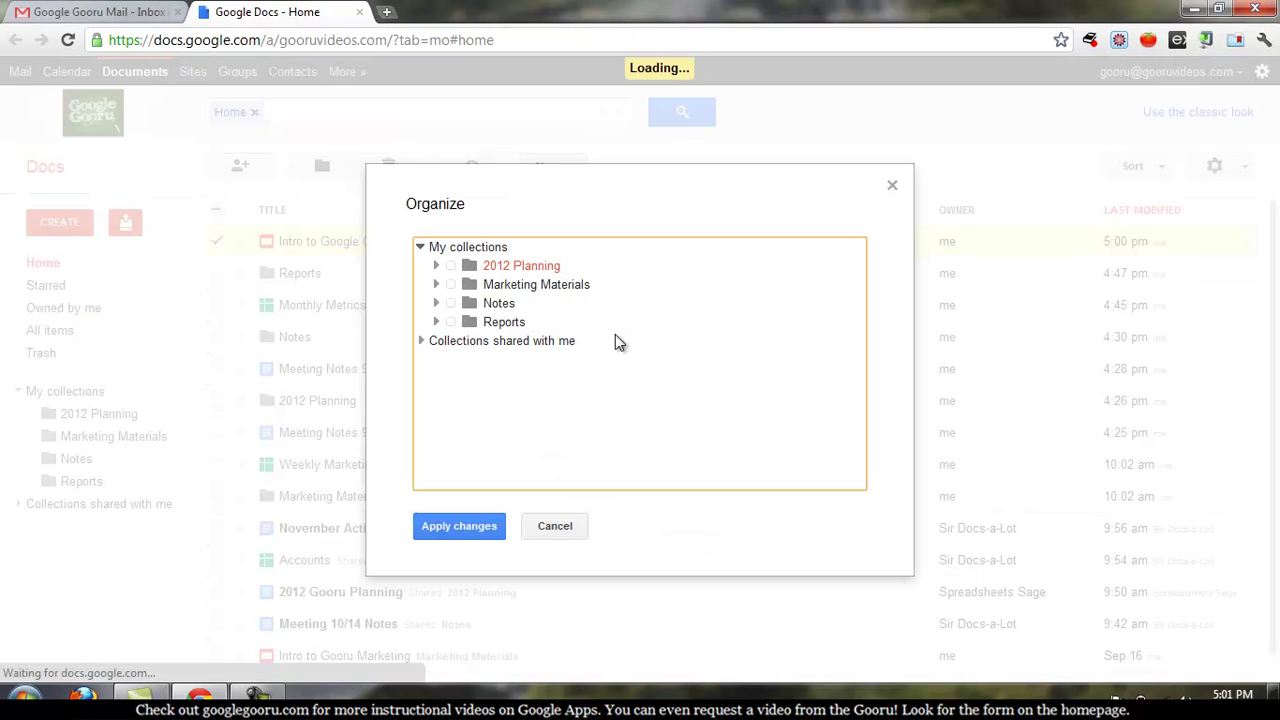
left_click(436, 266)
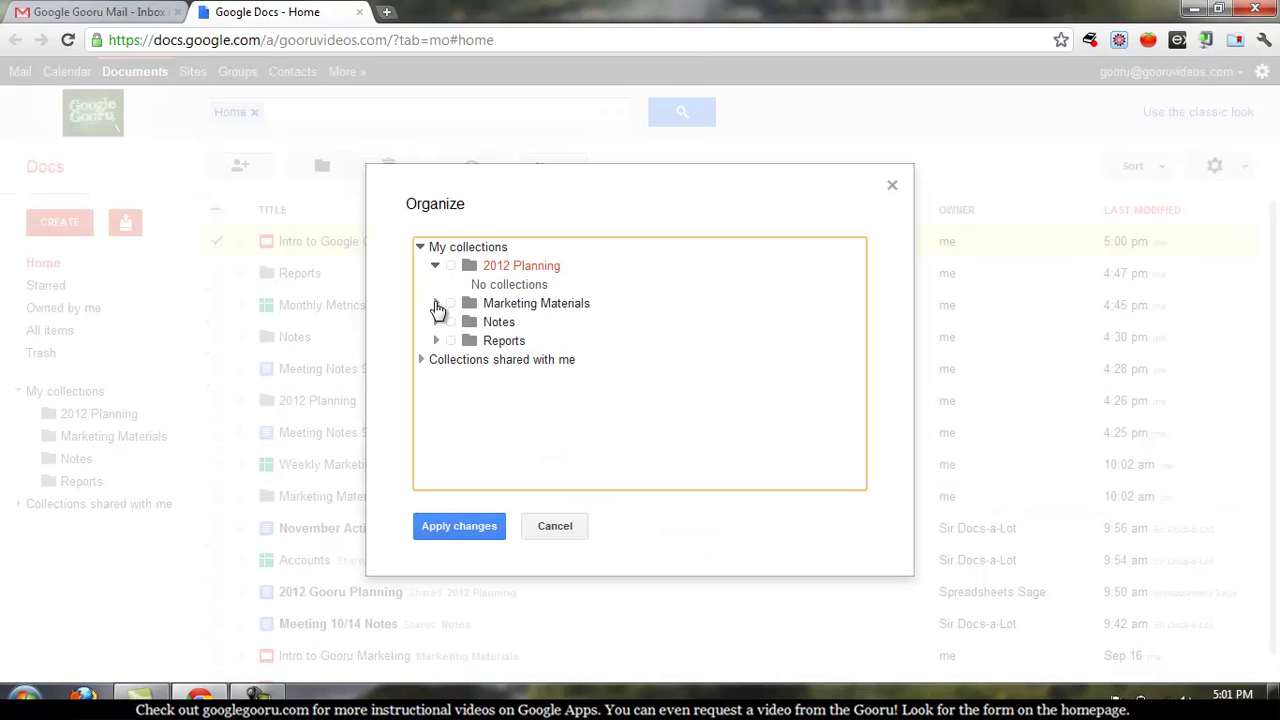
left_click(436, 304)
left_click(438, 342)
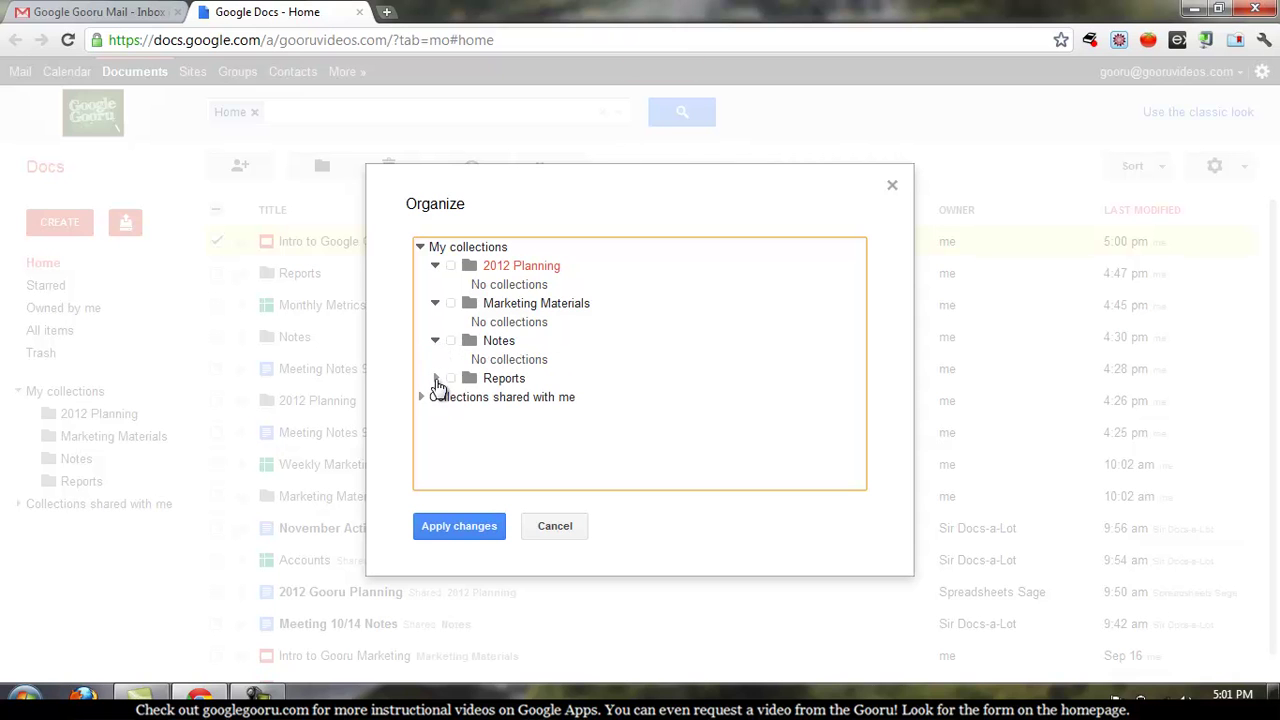
left_click(436, 380)
left_click(451, 304)
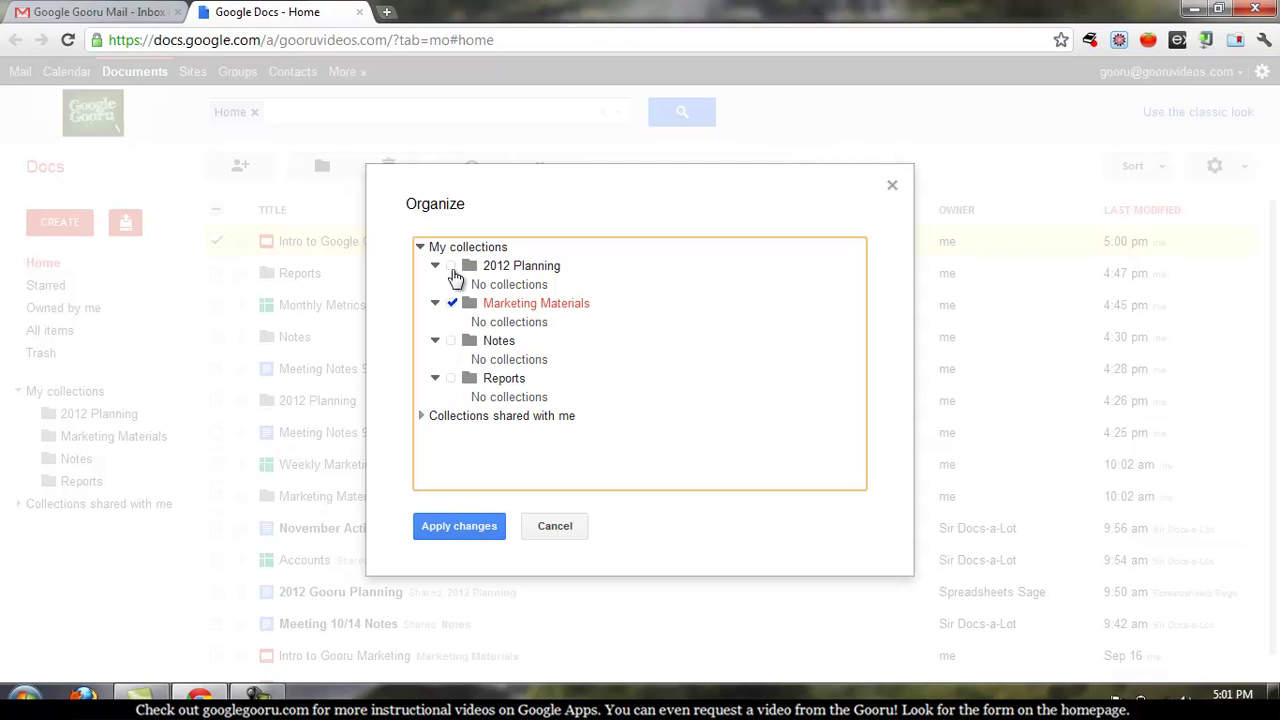
left_click(452, 341)
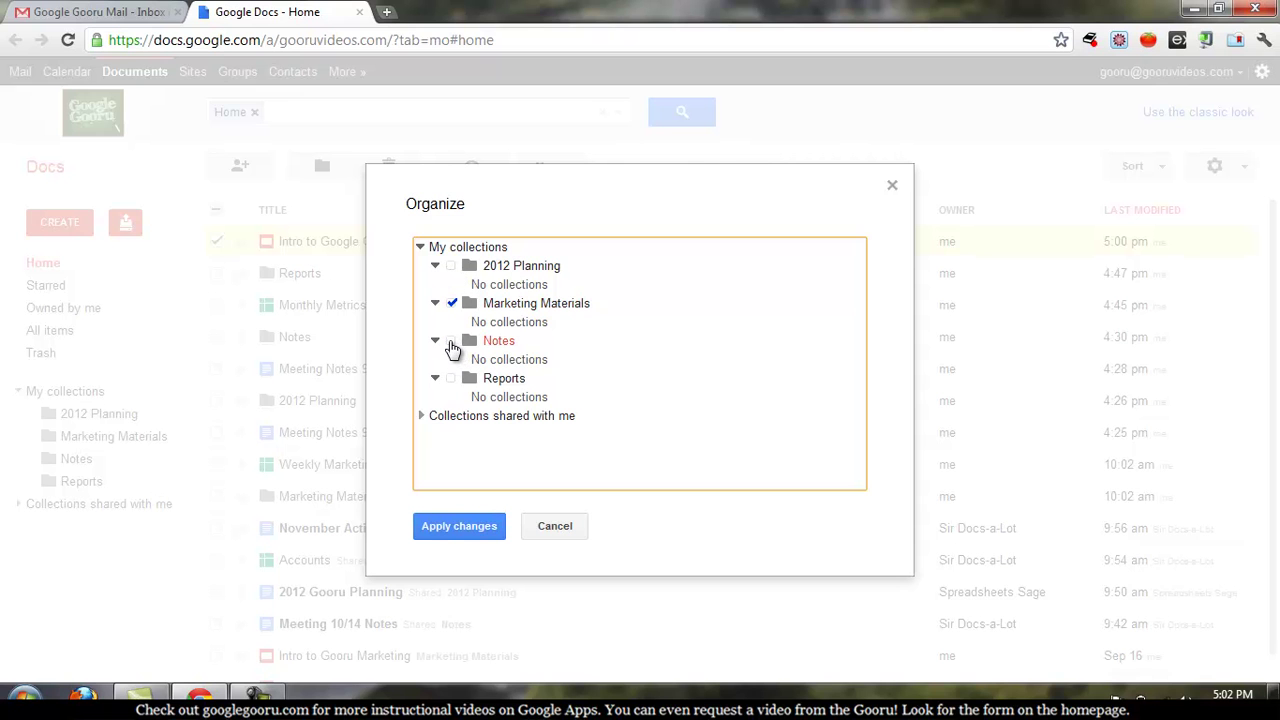
left_click(459, 527)
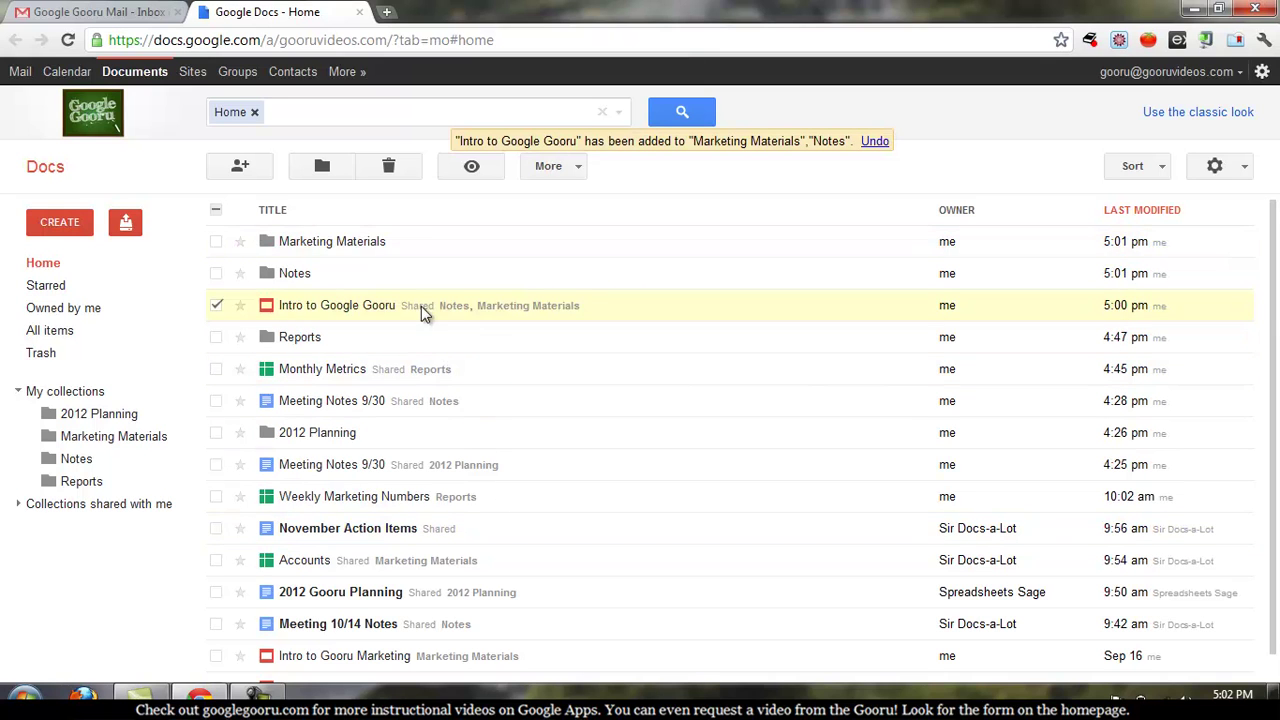